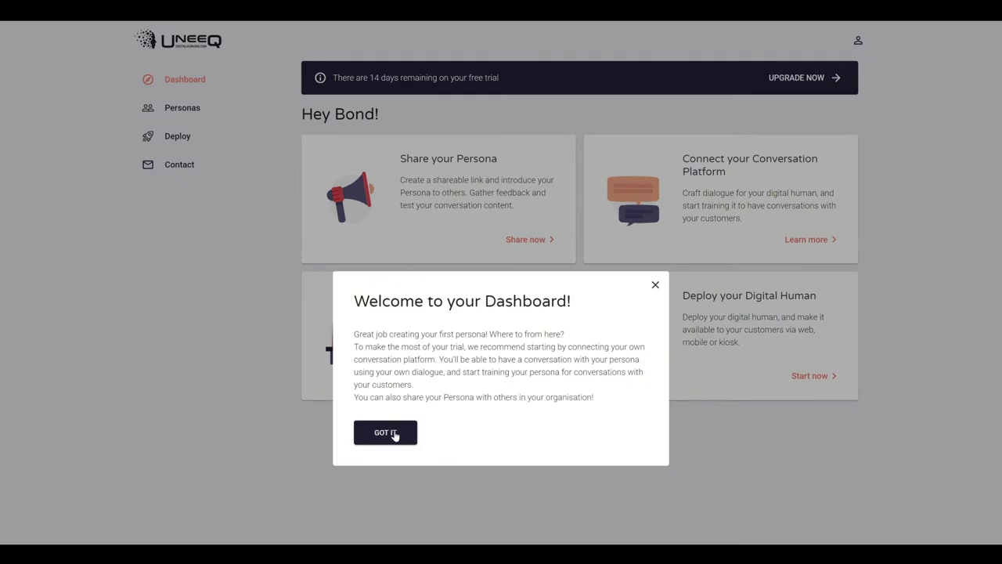
- Dismiss the dashboard welcome message and review the build-your-own deployment option with its example applications repository
click(385, 433)
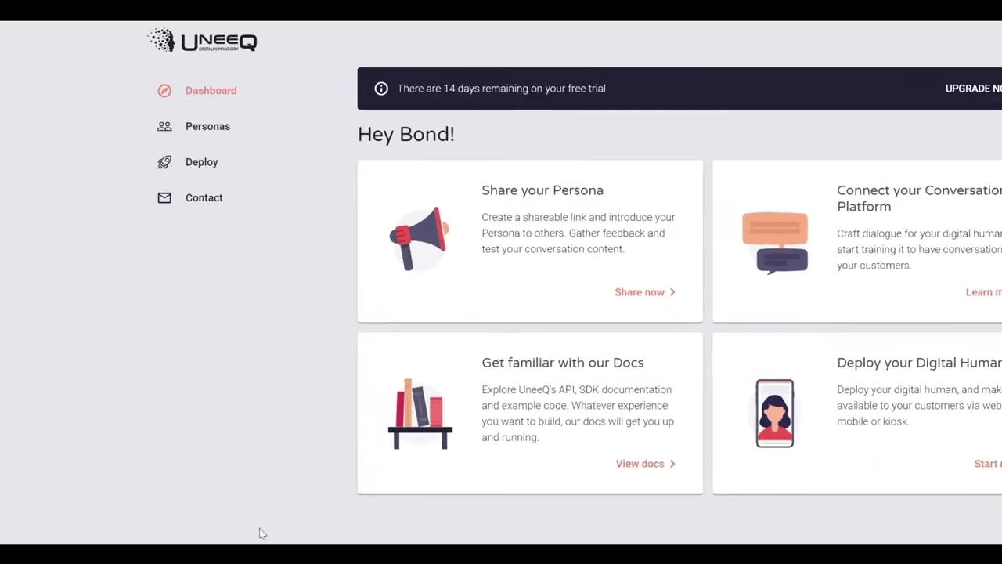
click(222, 168)
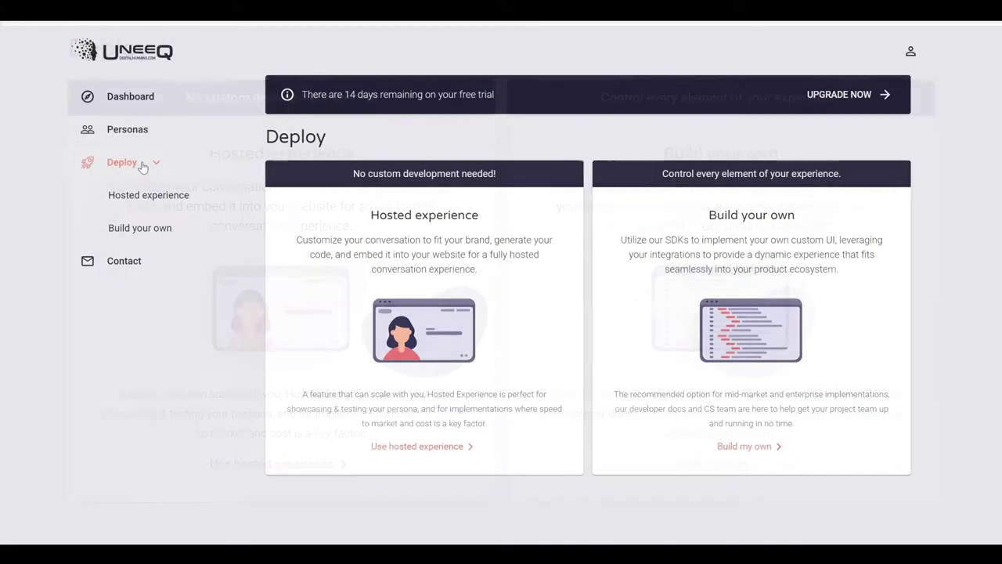
click(182, 234)
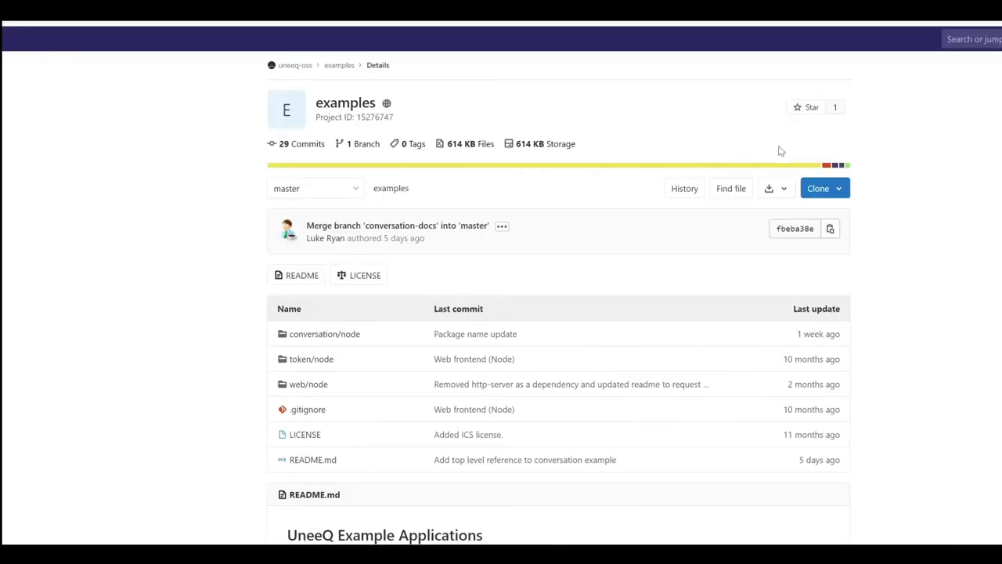
scroll(190, 224, down, 3)
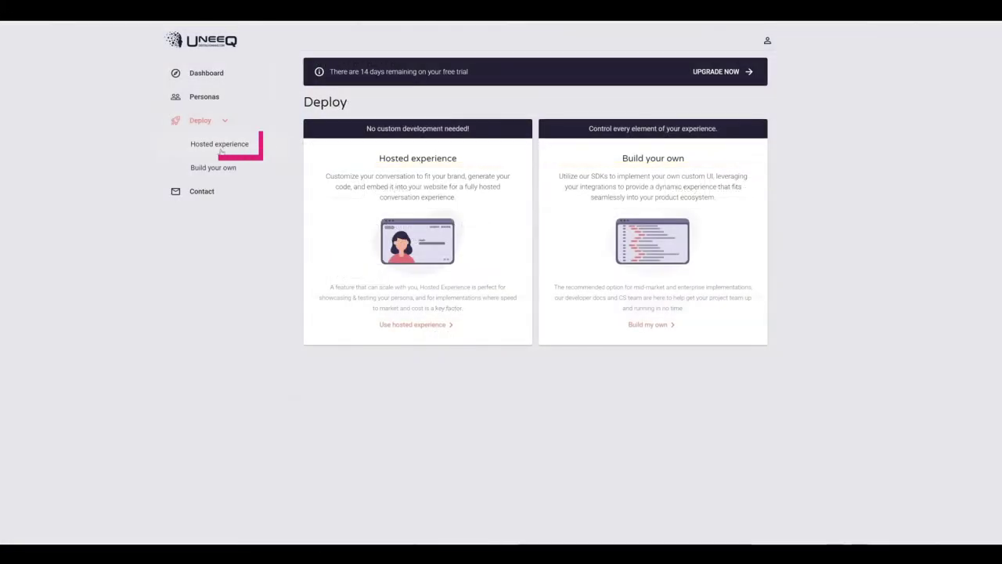
- Open the hosted experience setup and enter welcome screen content beginning "You're about to get started with one"
click(222, 148)
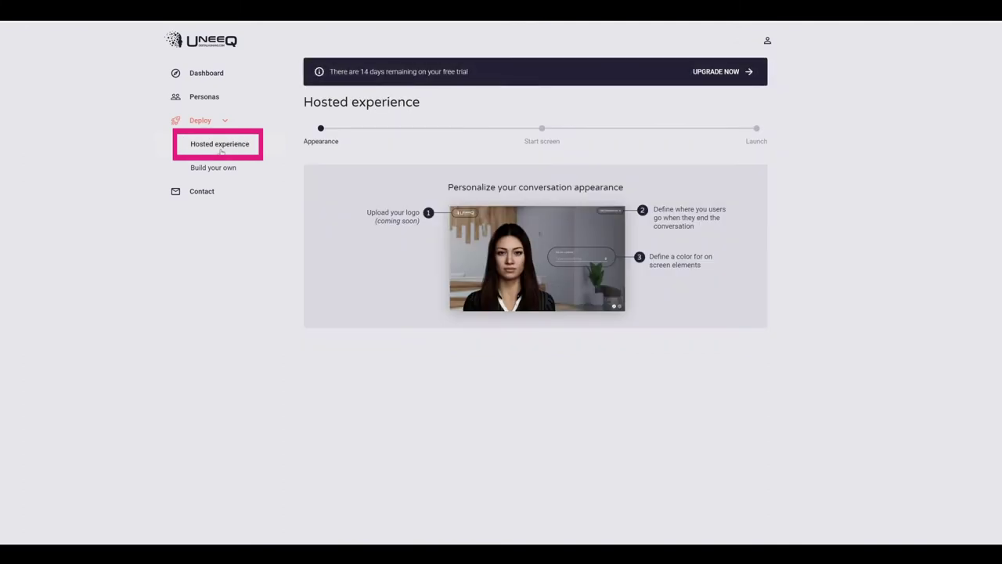
scroll(340, 254, down, 3)
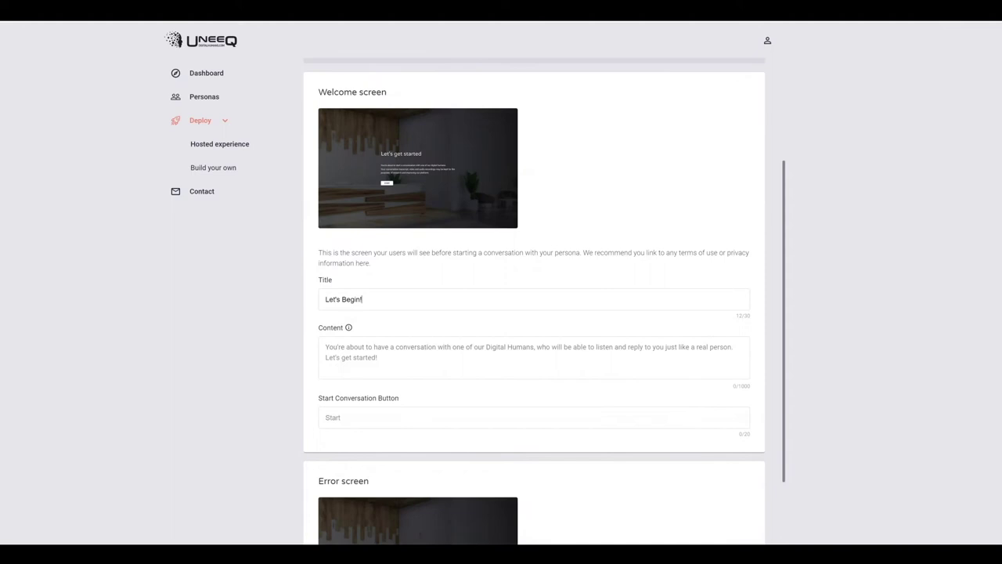
text(You're about to get started with one)
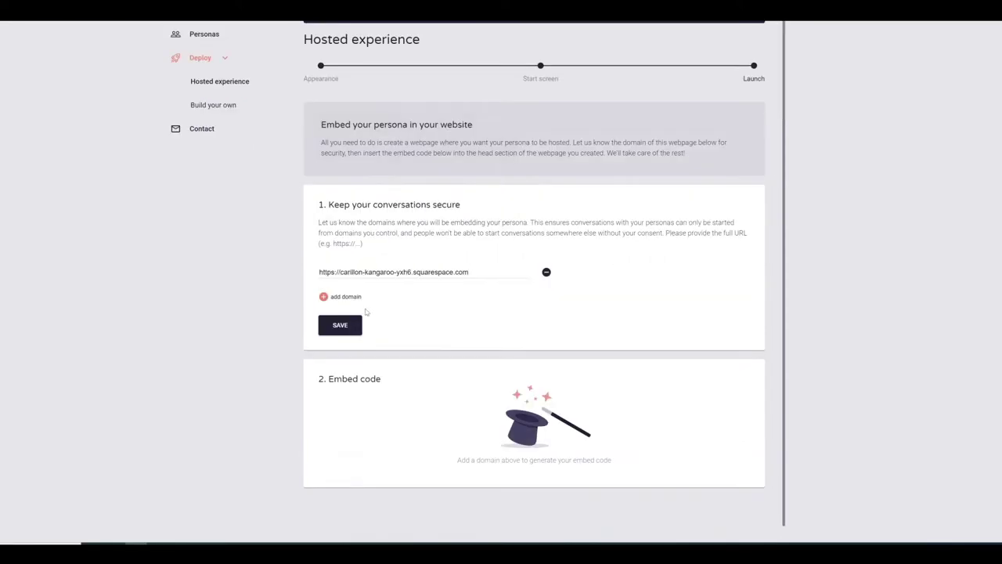
click(340, 324)
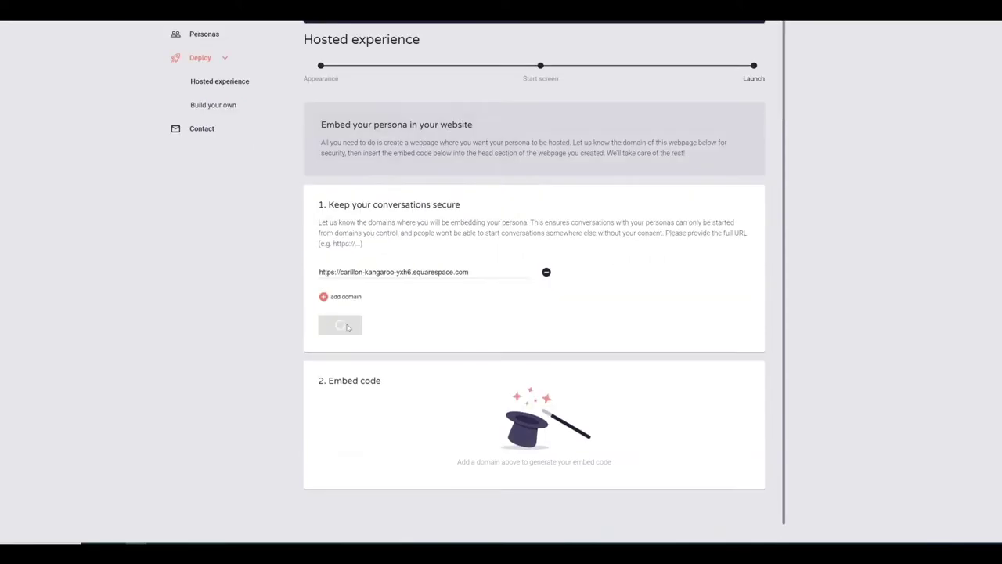
click(713, 470)
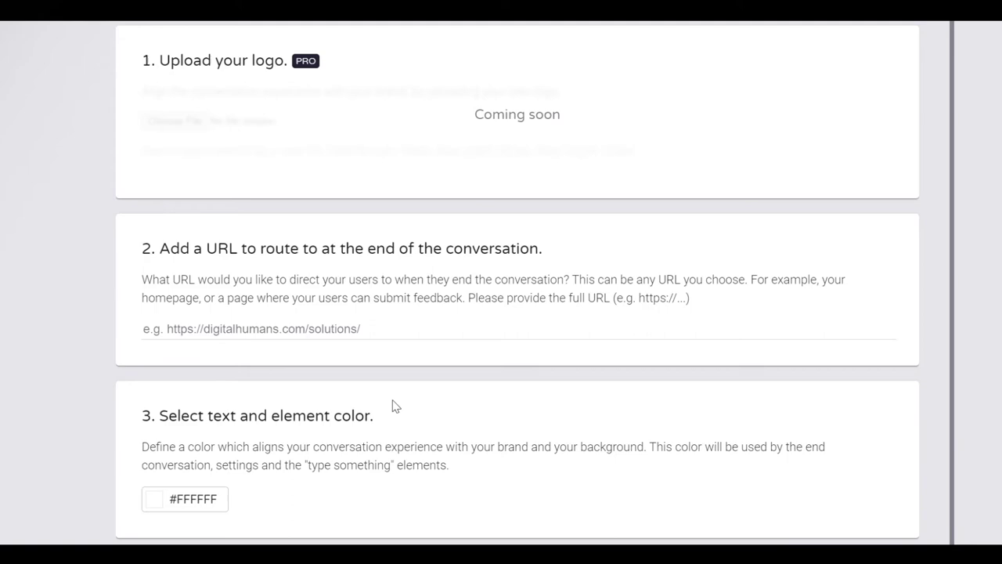
- Set the end-of-conversation URL to the site's contact page, choose a red text and element color, and save the appearance
key(ctrl+v)
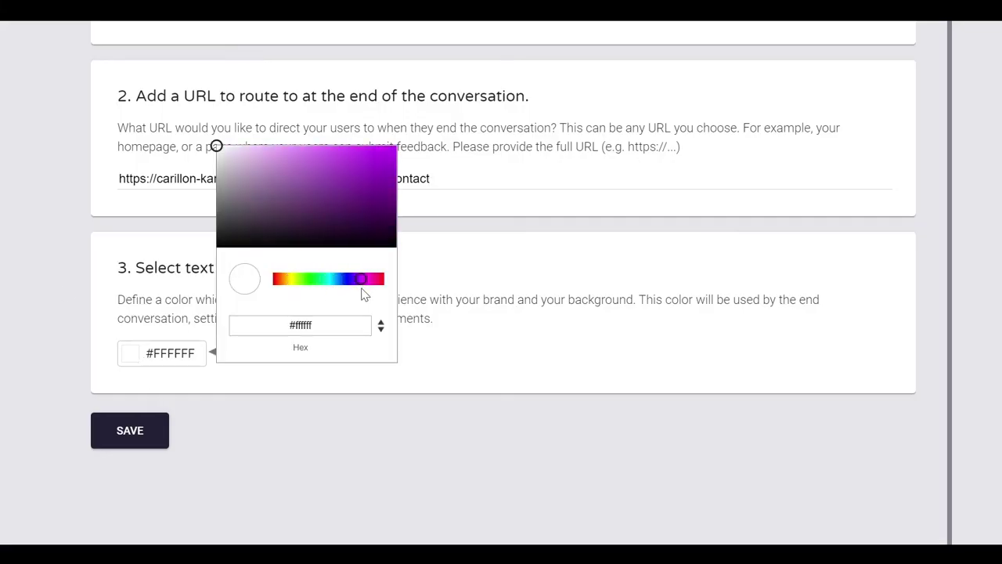
click(311, 183)
drag(310, 183, 357, 164)
click(366, 430)
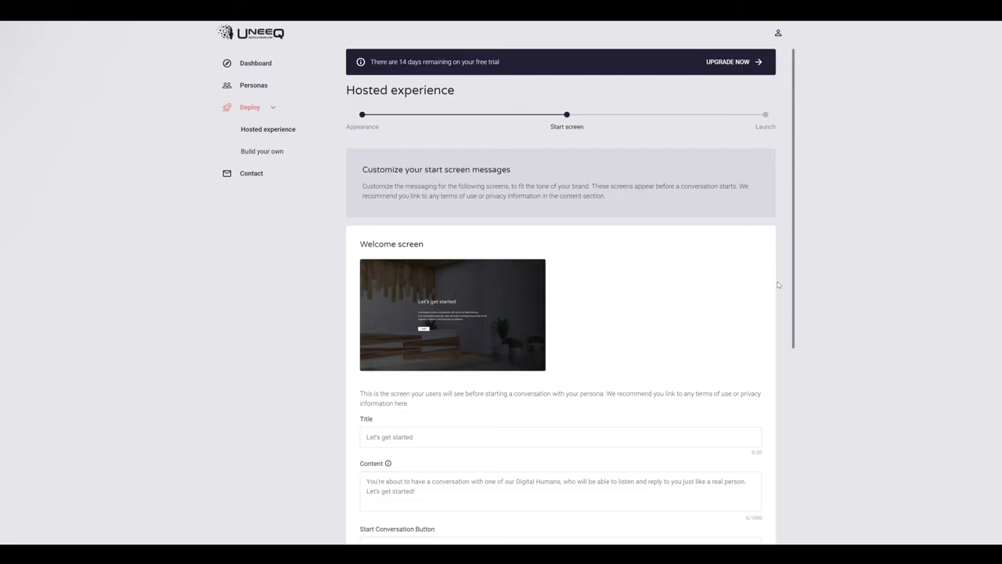
- Set the title of the hosted experience's welcome screen to "Let's Begin!"
scroll(560, 296, down, 3)
click(368, 273)
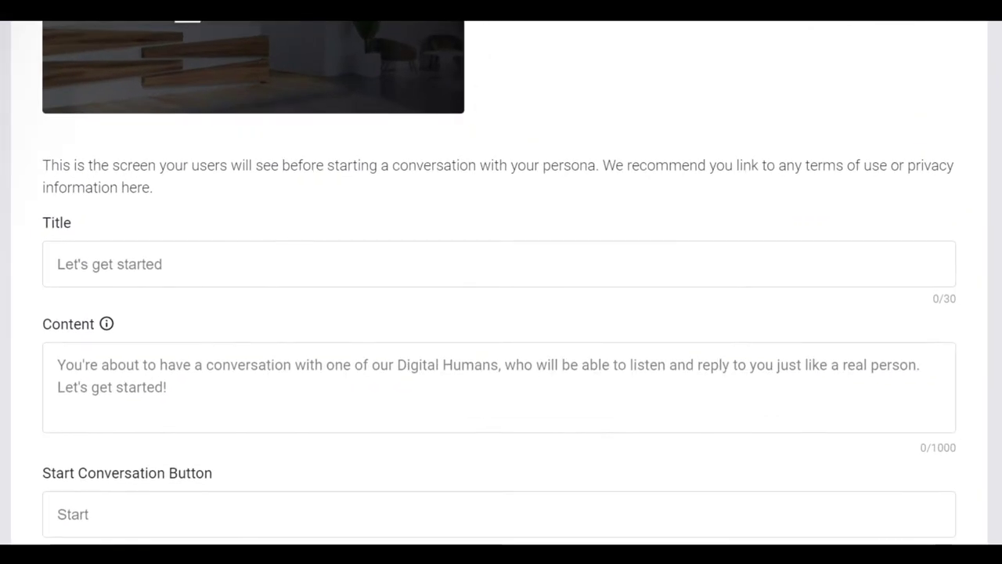
text(Let's Begin!)
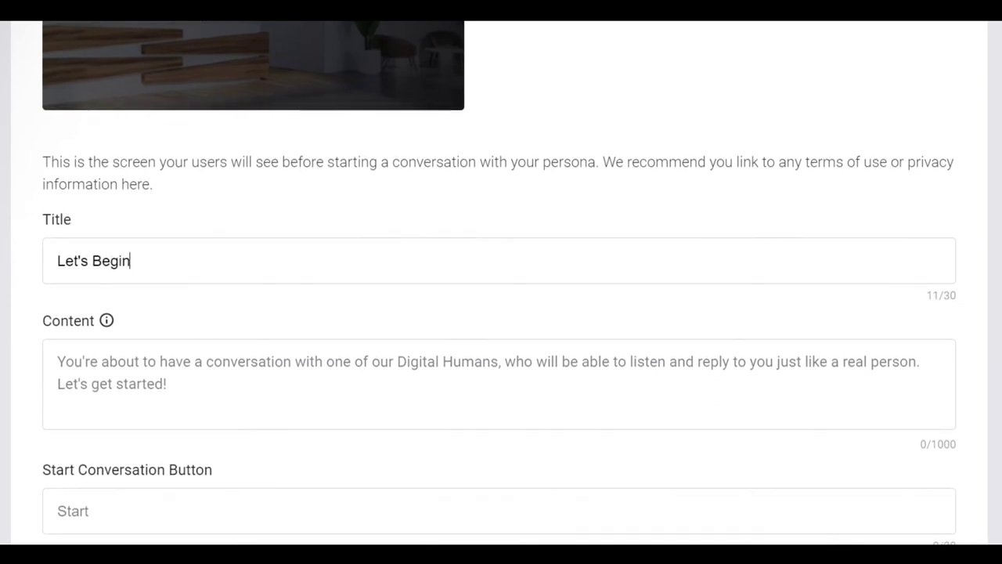
- Set the welcome content to "You're about to get started with one of our customer service representatives! We need access to your audio, but we don't record anything."
click(278, 424)
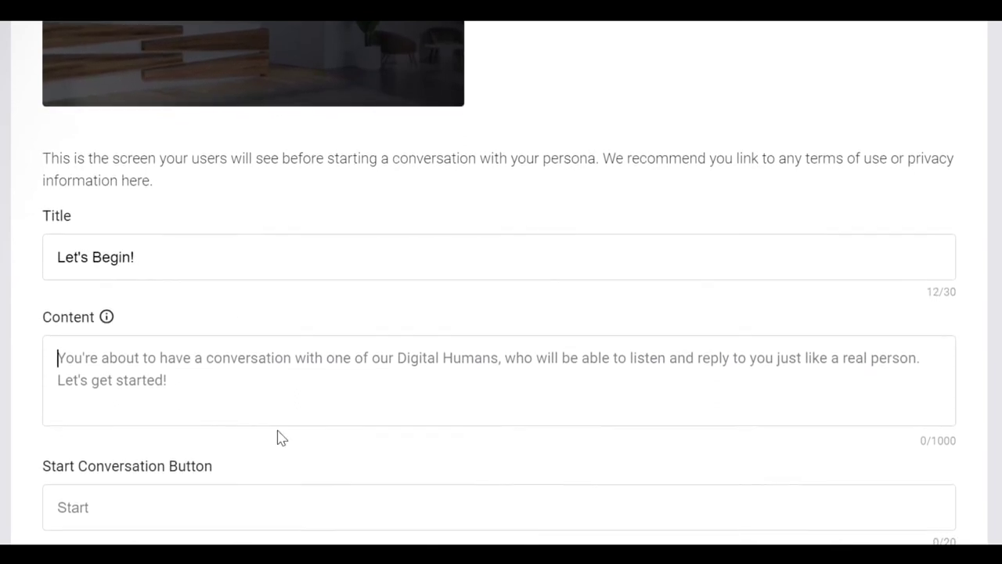
text(You're about to get started with one of our customer ser)
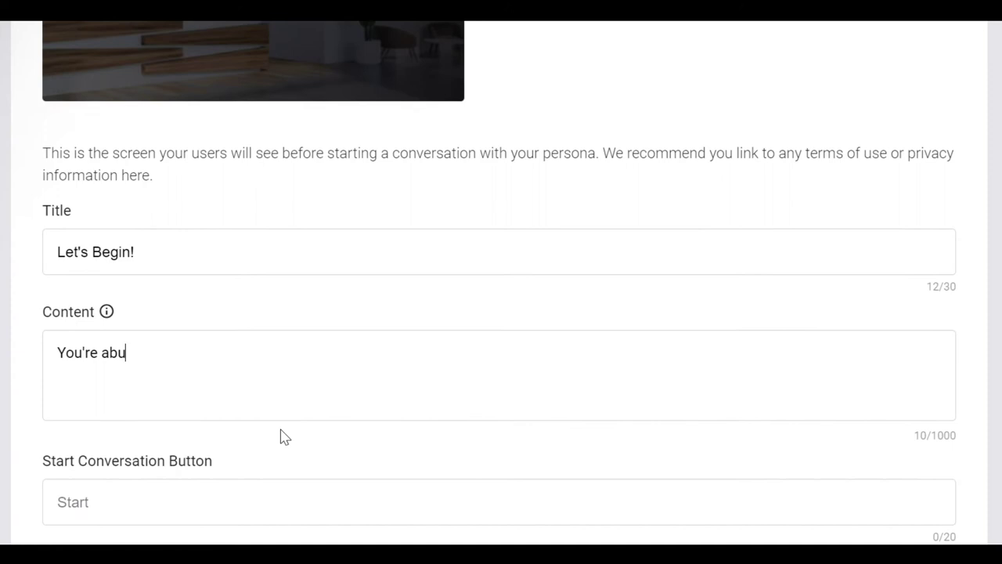
text(vice representatives! We need access to your audio, but we )
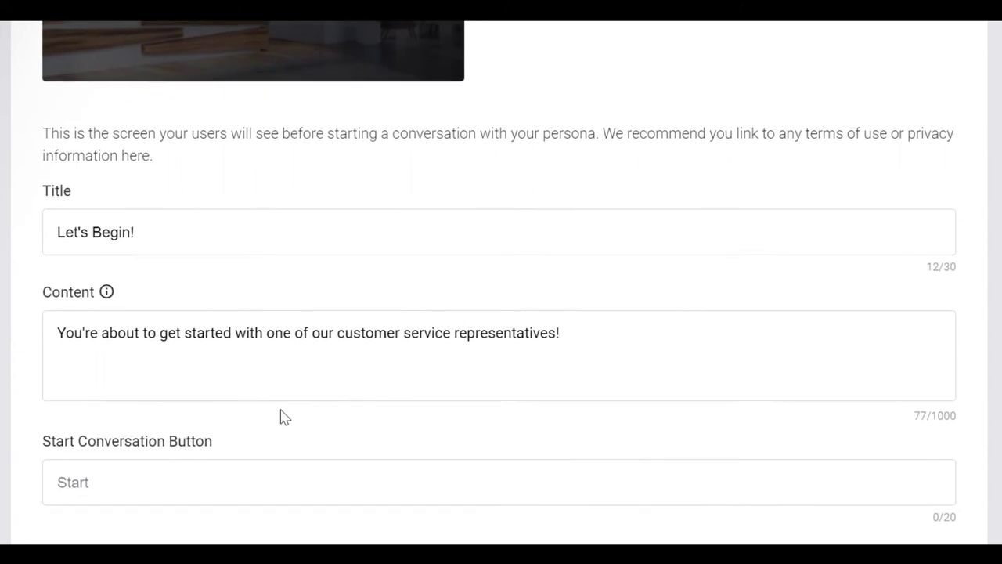
text(don't record anything.)
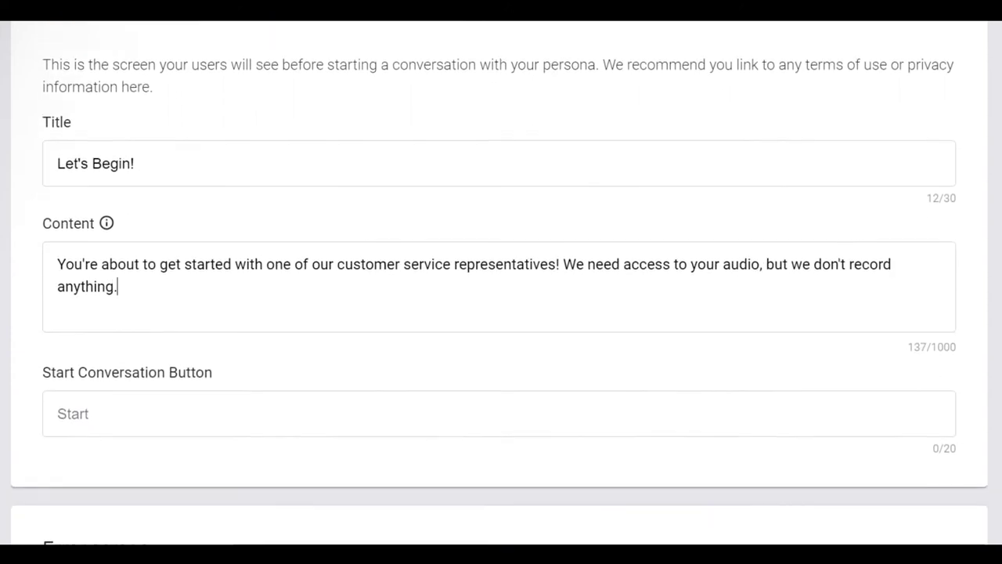
- Label the start button "Let's Chat!" and save with the error message "Hmmmm. I don't seem to be working, come back another time!"
key(Tab)
text(Let')
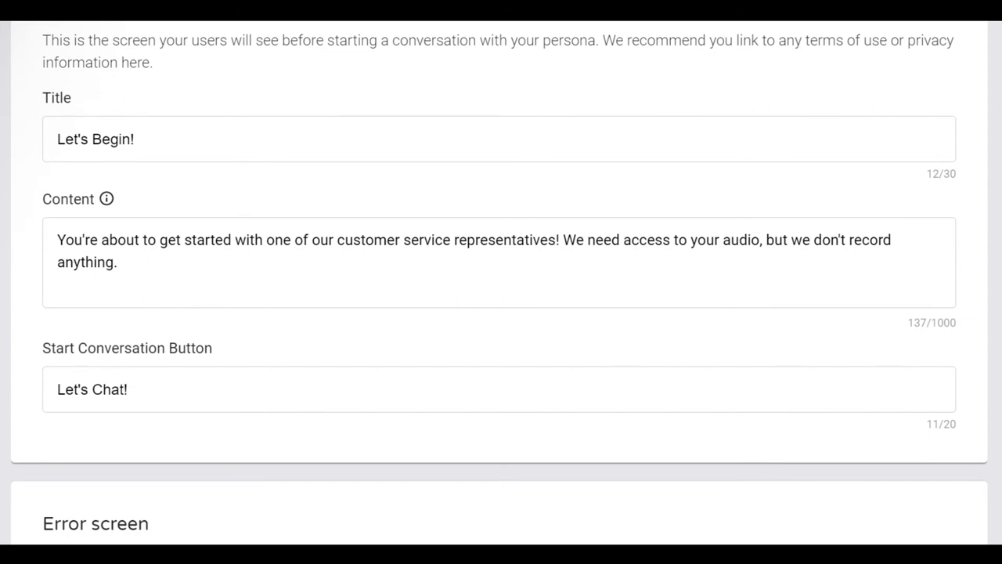
key(Tab)
text(Hmmmm.)
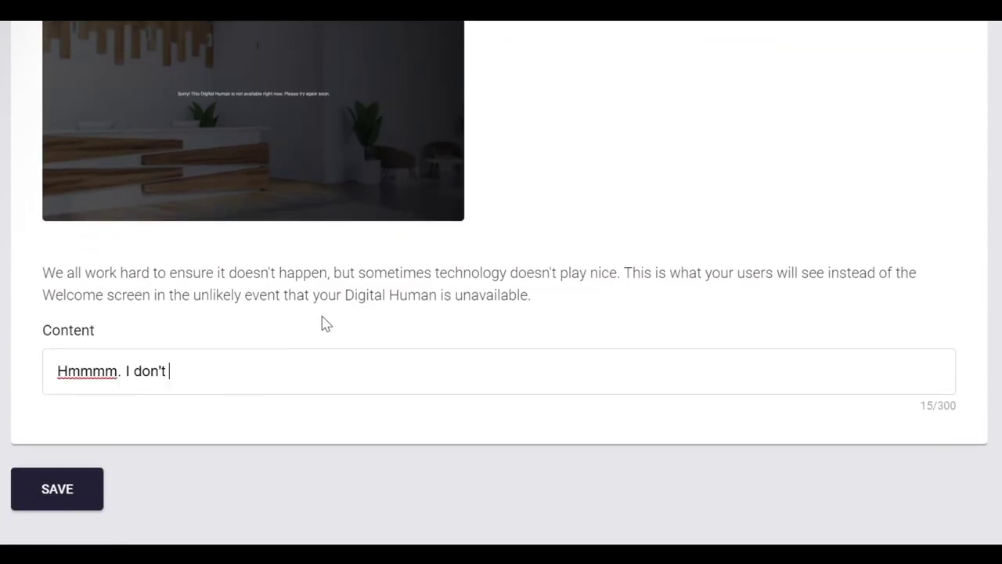
text( I don't seem to be working, come back another time!)
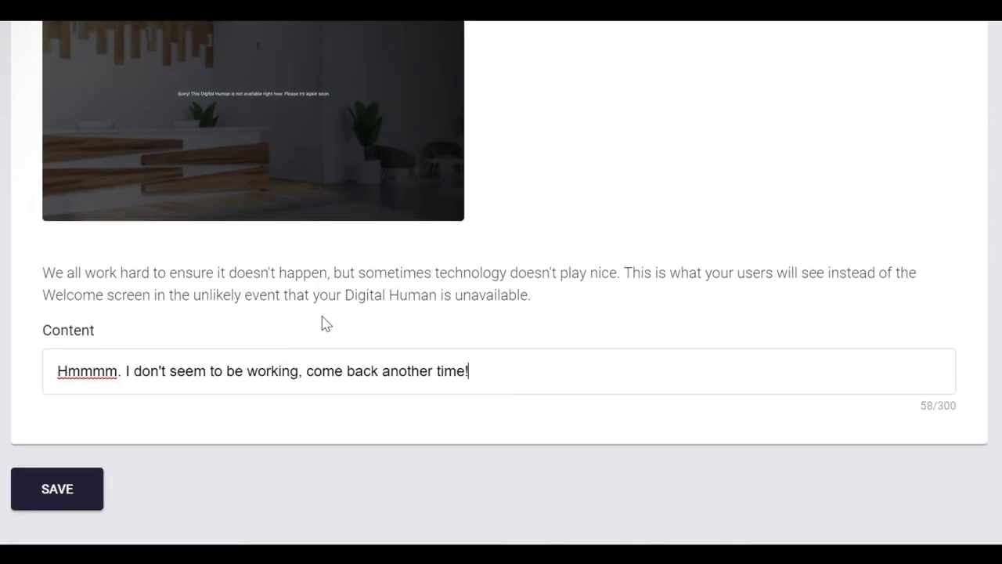
click(72, 489)
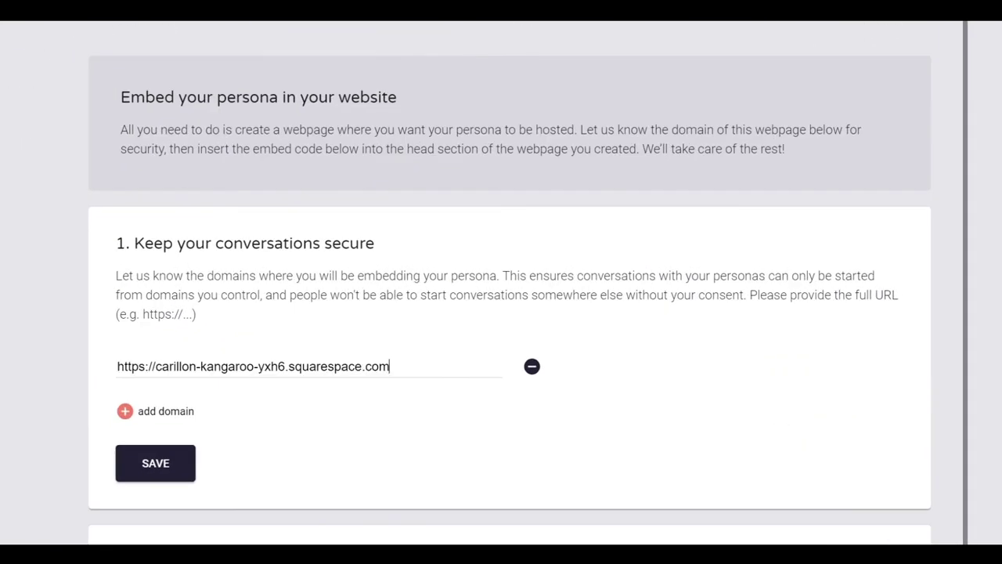
click(167, 468)
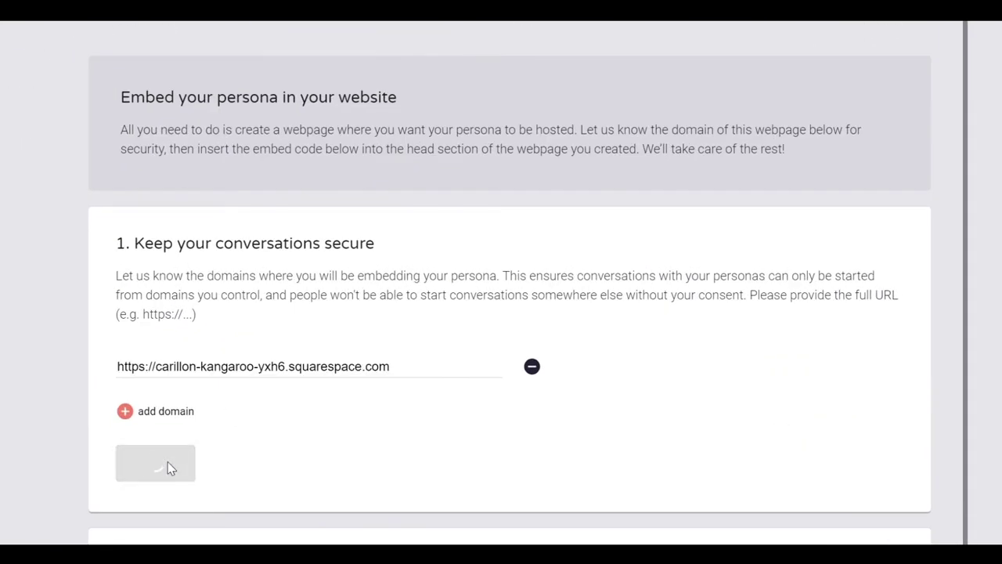
scroll(164, 186, down, 5)
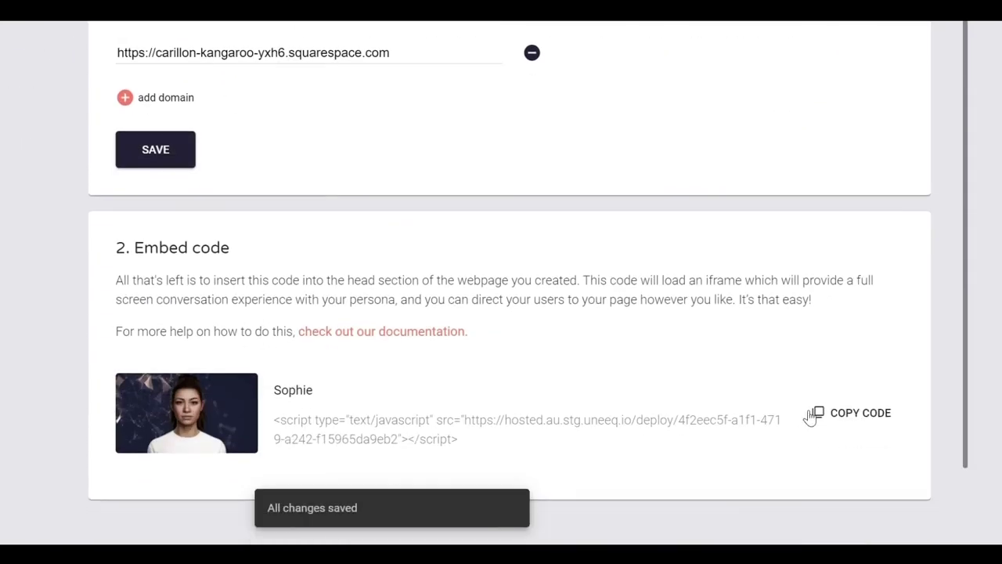
click(814, 415)
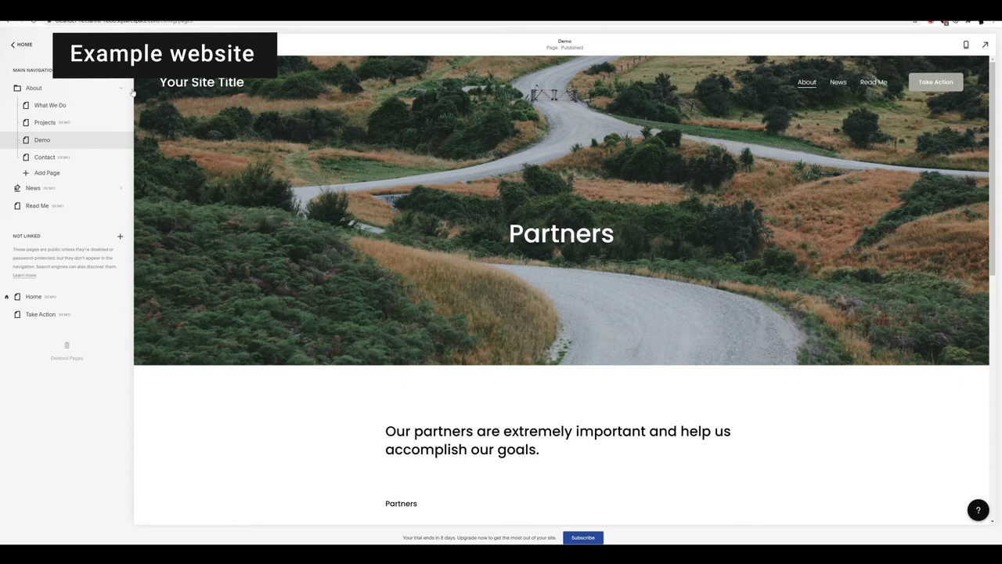
- In the Squarespace site editor, inject the copied embed code into the Demo page's header, save it, and start the persona chat
mouse_move(123, 140)
click(120, 140)
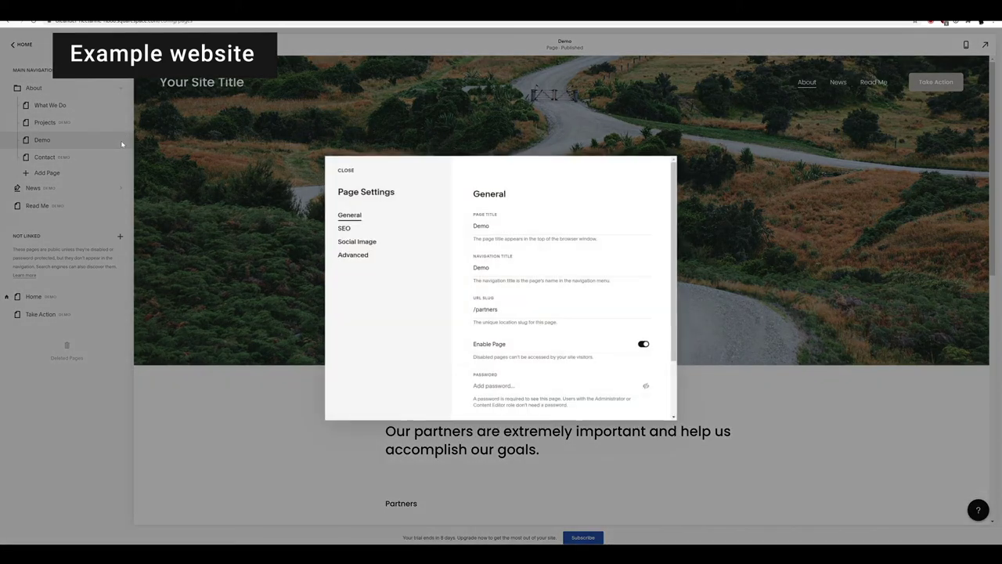
click(356, 255)
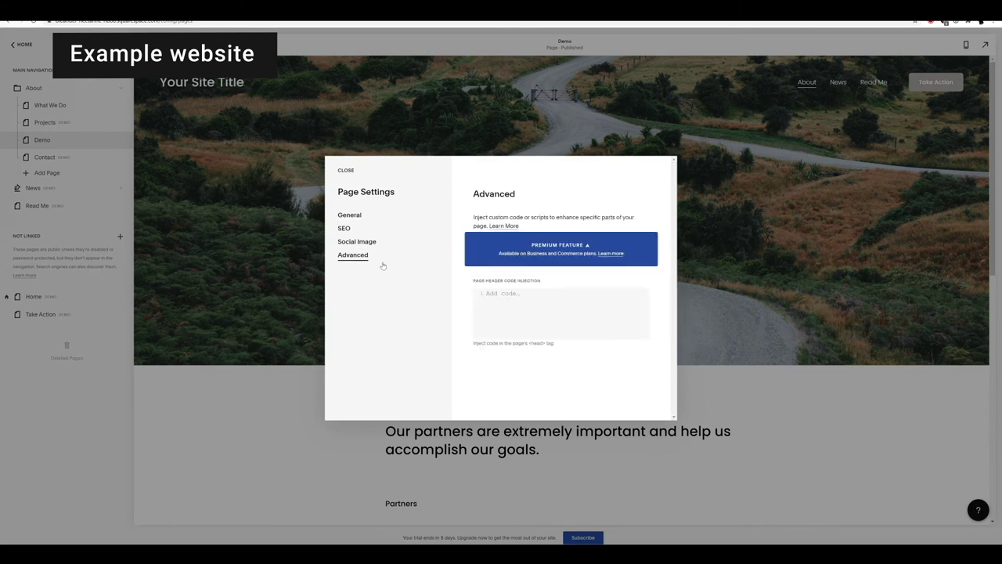
click(487, 292)
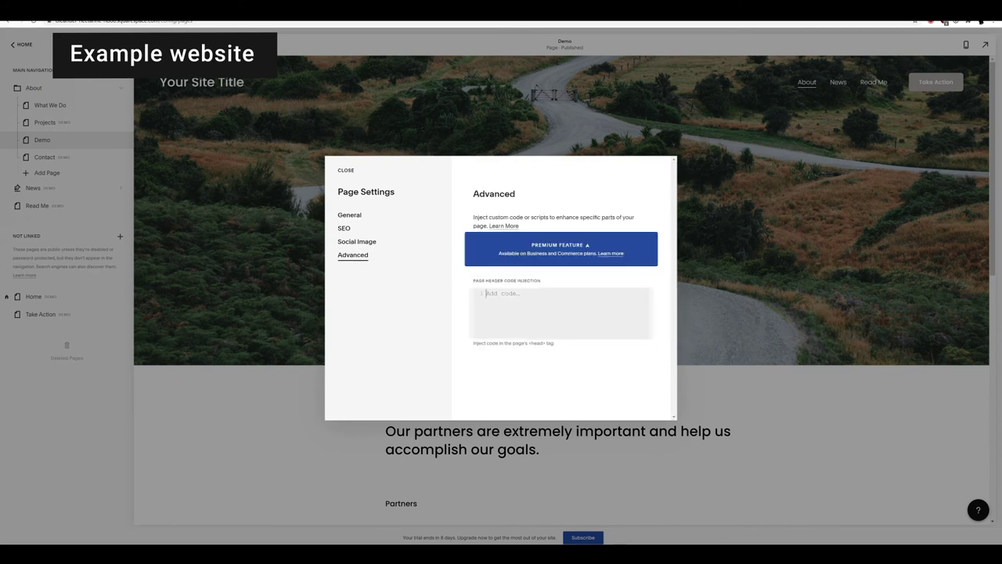
key(ctrl+v)
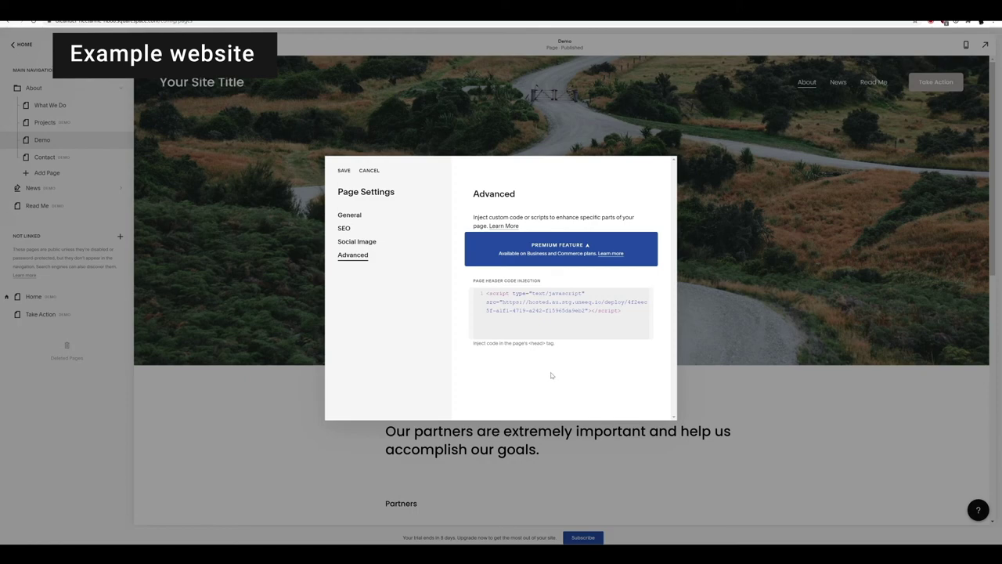
click(344, 171)
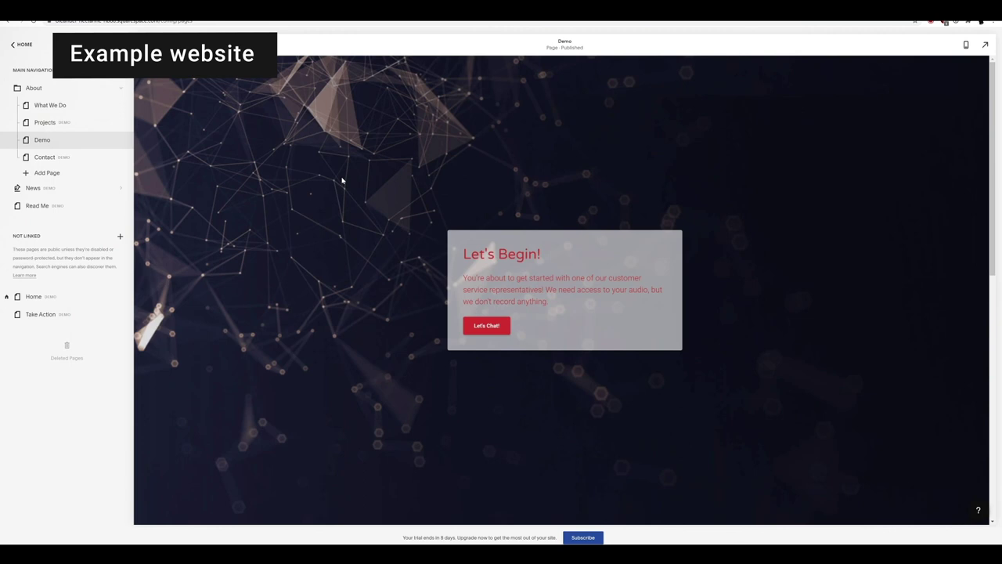
click(487, 325)
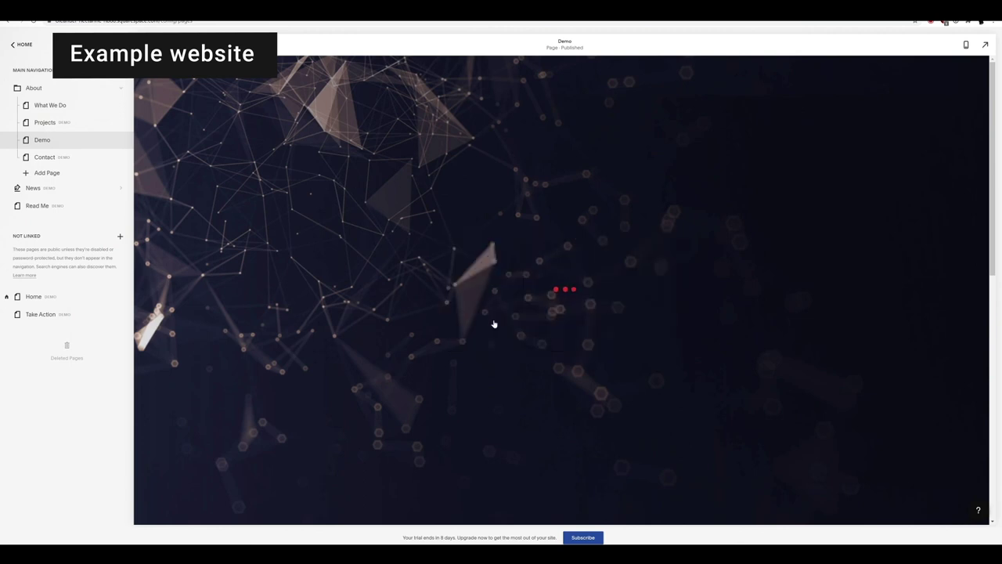